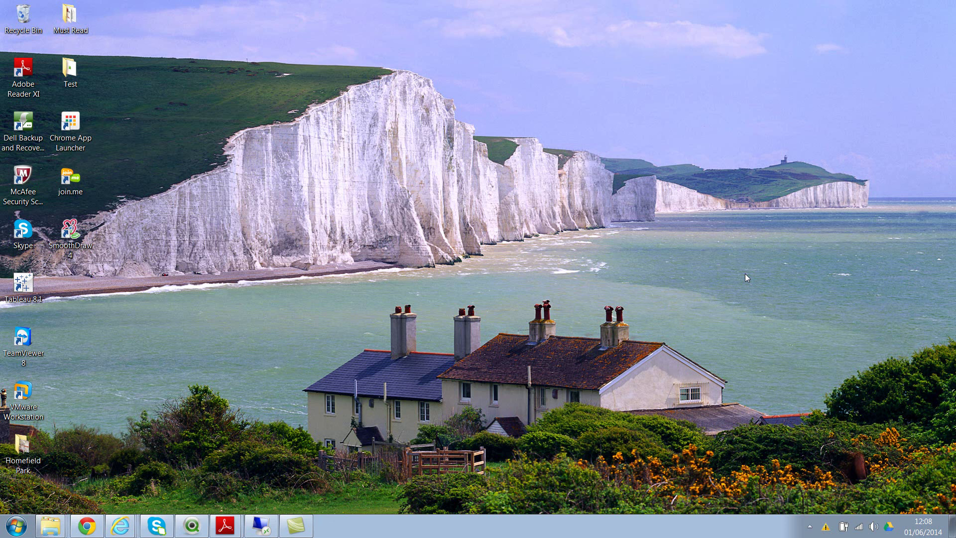
Bring the QlikView window with the 82_IncludeVariablesInBookmark document to the front.
left_click(191, 525)
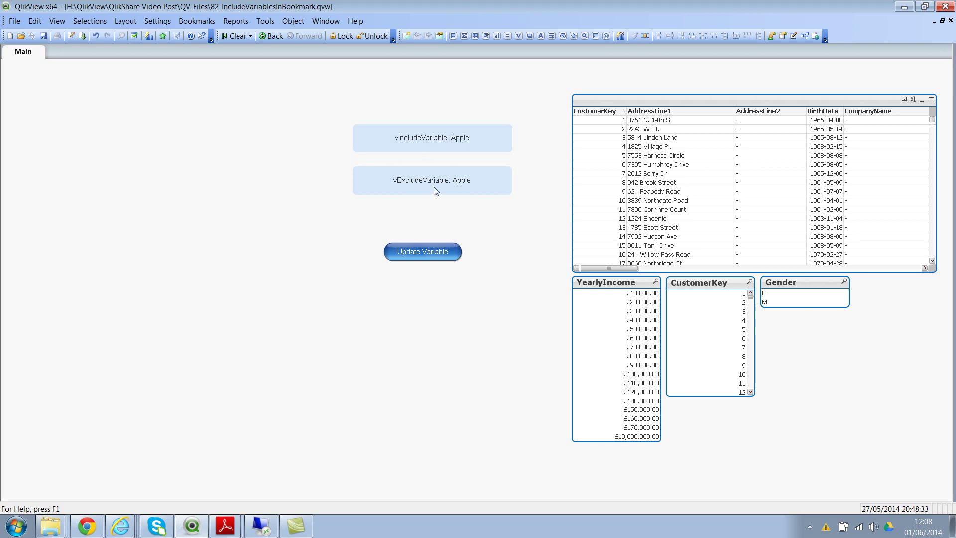
key("ctrl+alt+v")
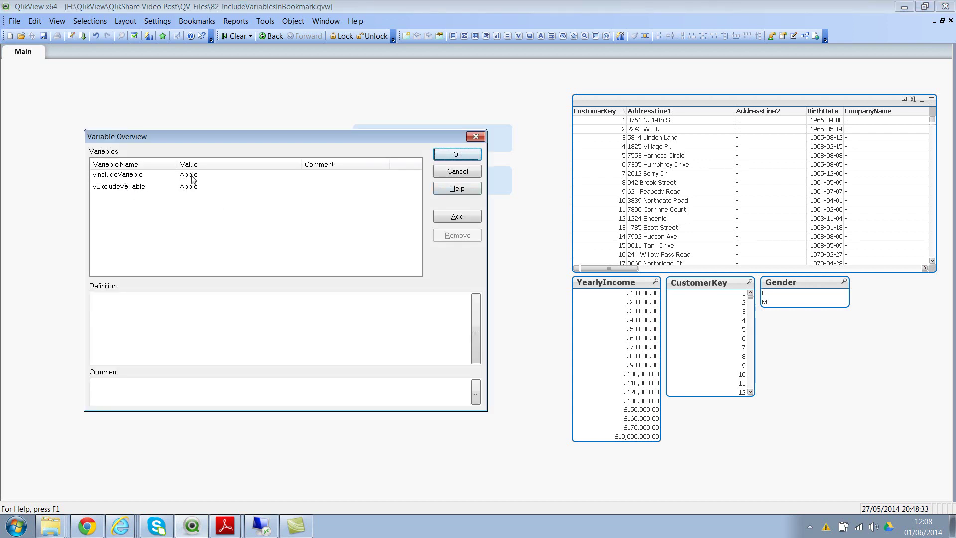
left_click(463, 155)
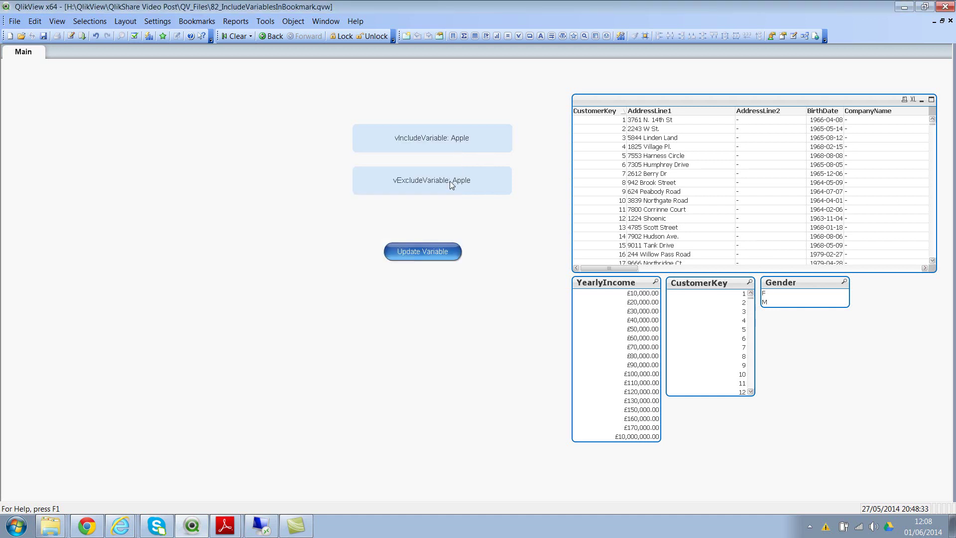
right_click(421, 253)
left_click(435, 259)
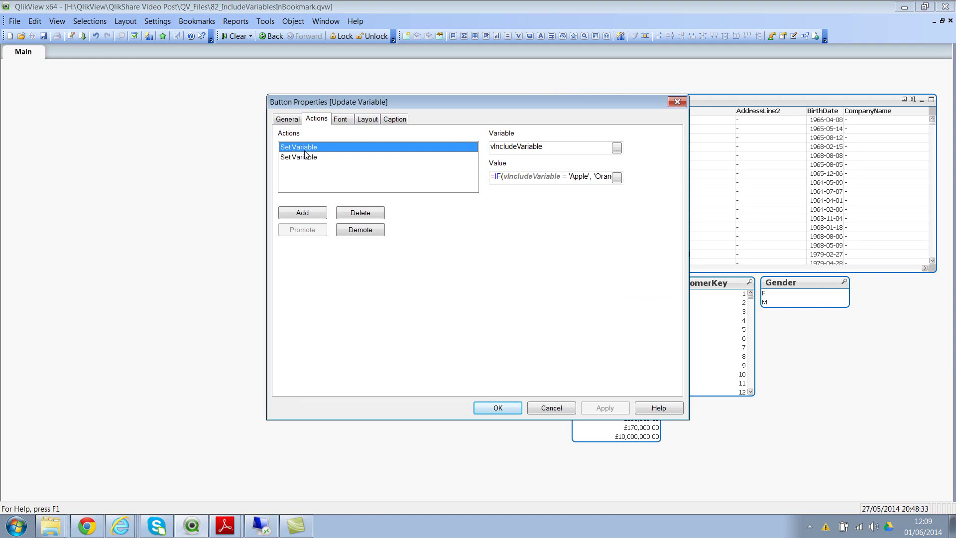
double_click(519, 149)
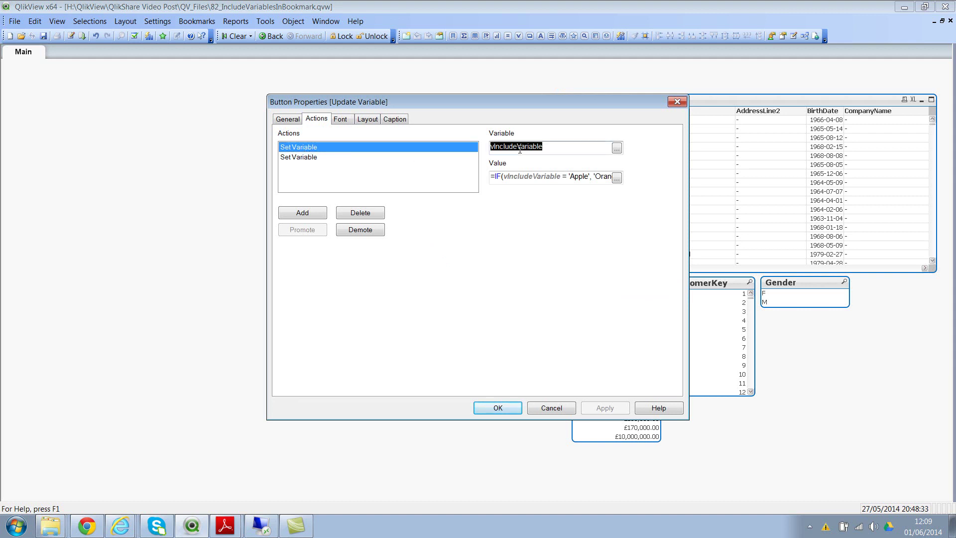
double_click(579, 176)
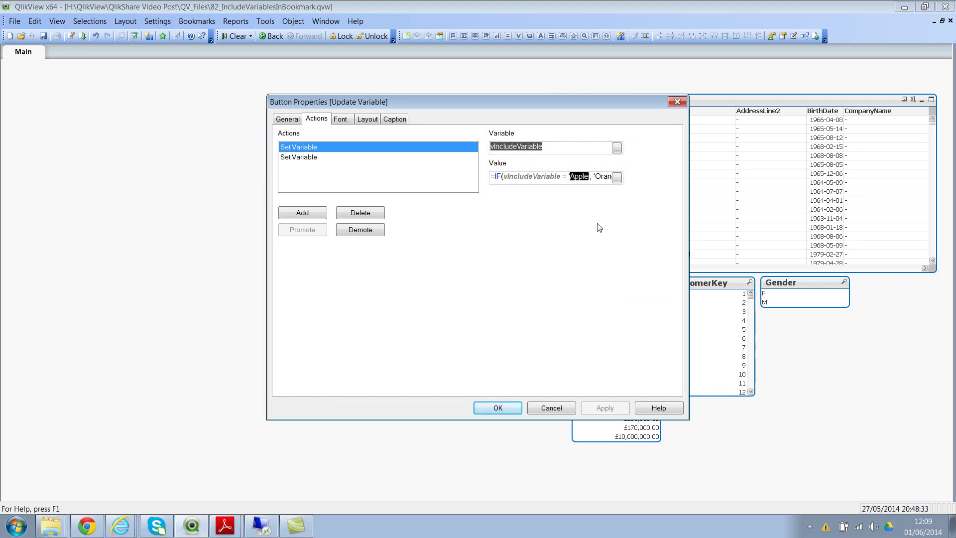
key("End")
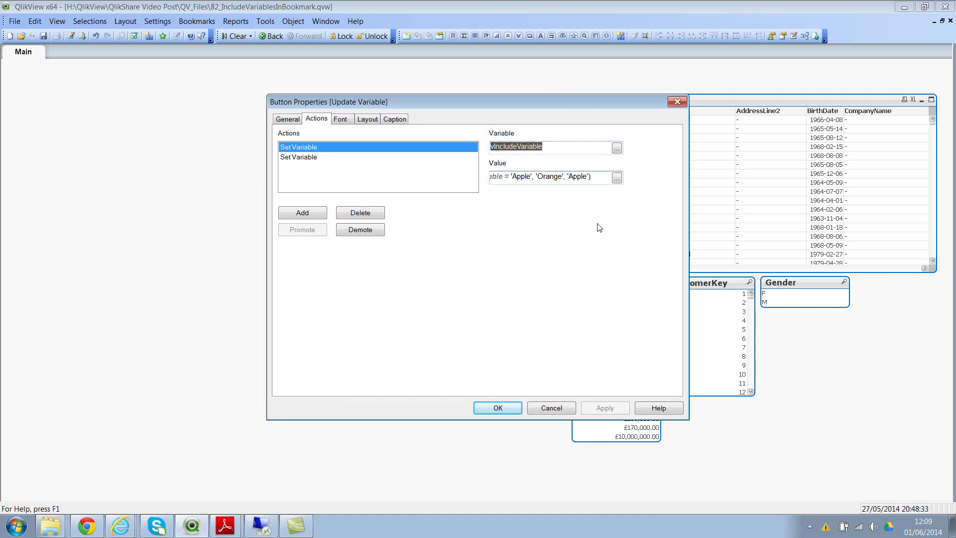
left_click(312, 157)
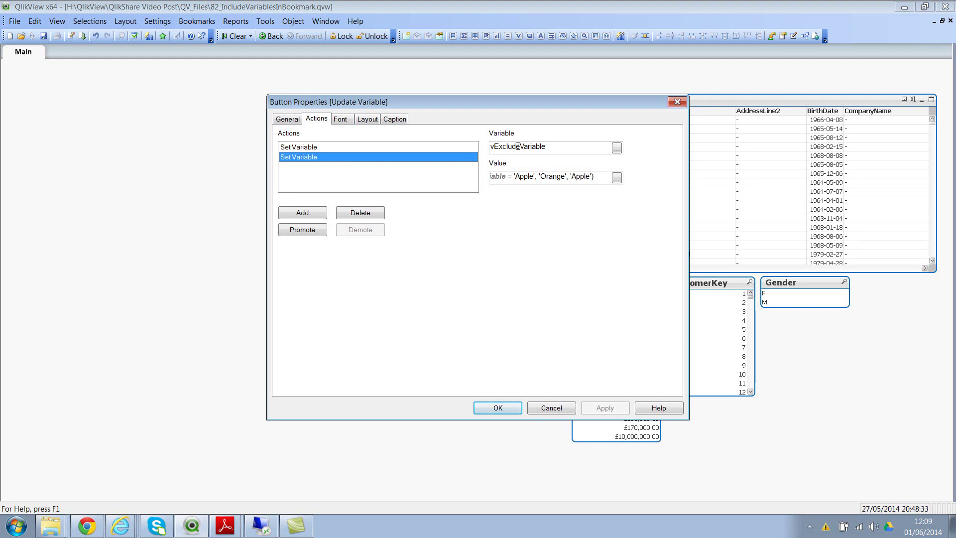
left_click(493, 409)
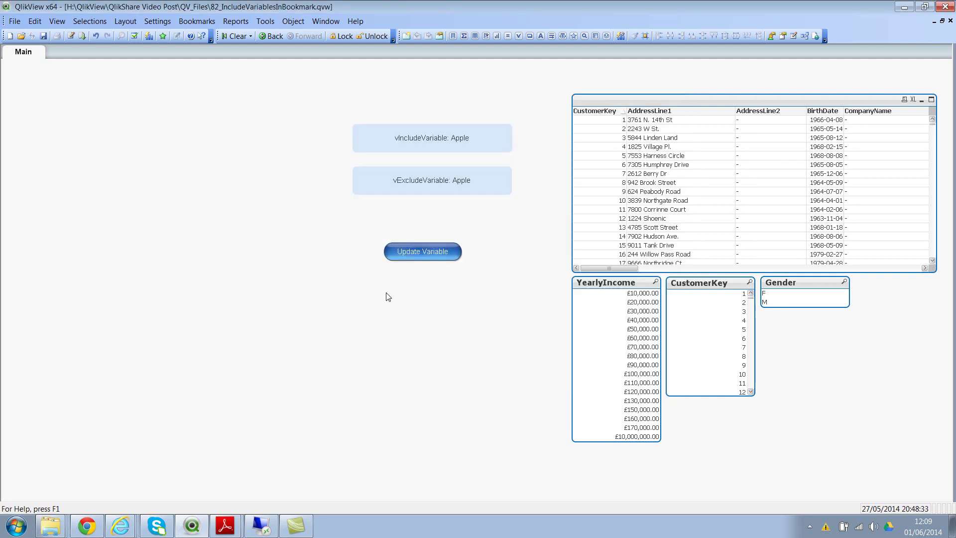
left_click(398, 255)
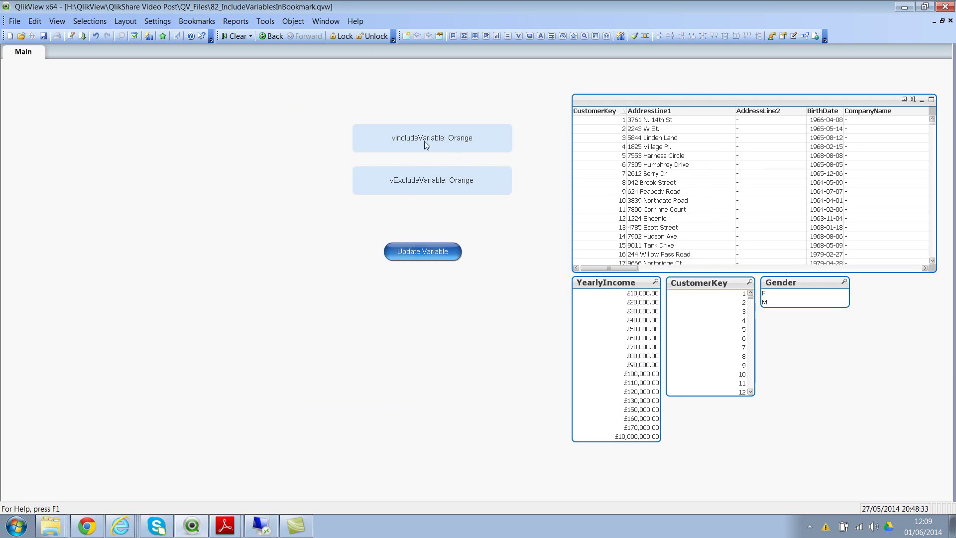
left_click(427, 251)
left_click(431, 255)
left_click(431, 255)
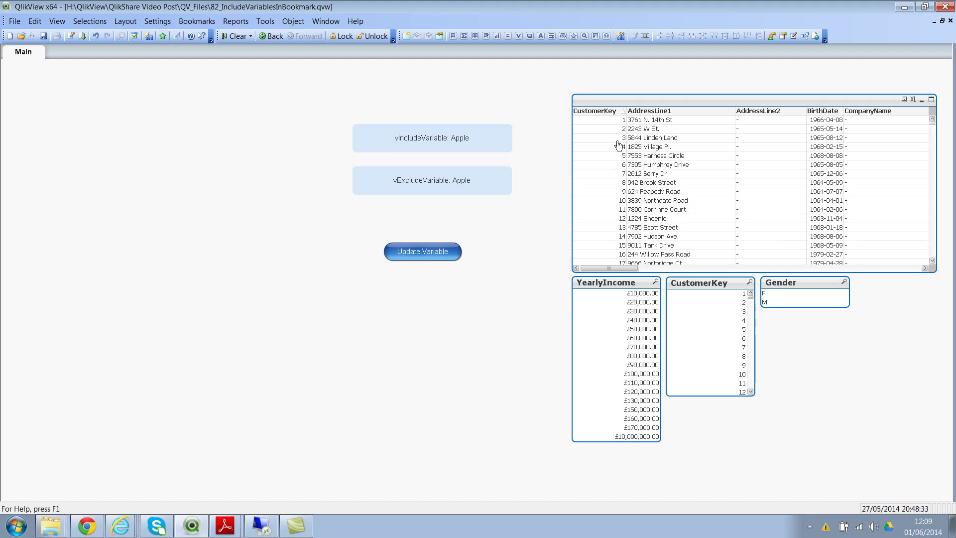
Select CustomerKey 1–3 and save it as the document bookmark 'VariablesExcluded'.
left_click_drag(608, 120, 603, 141)
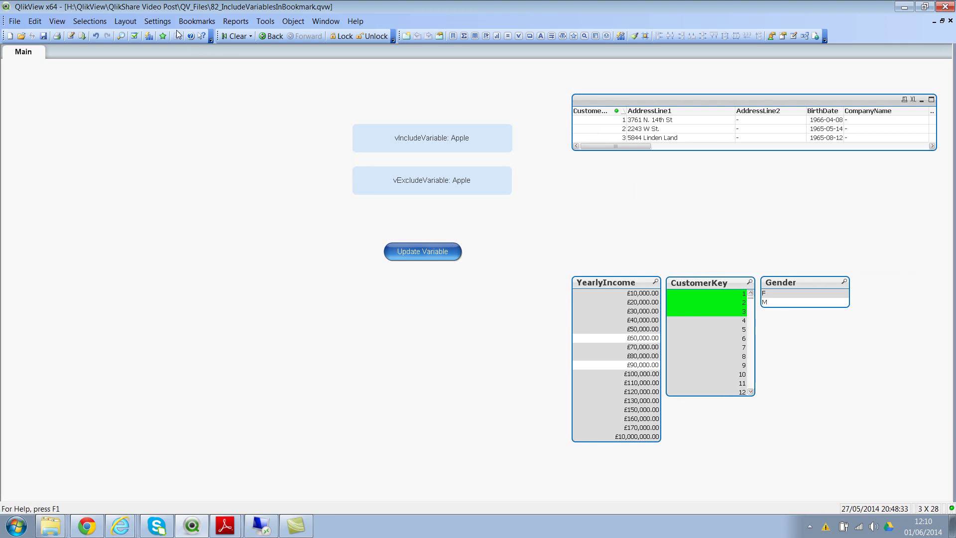
left_click(196, 22)
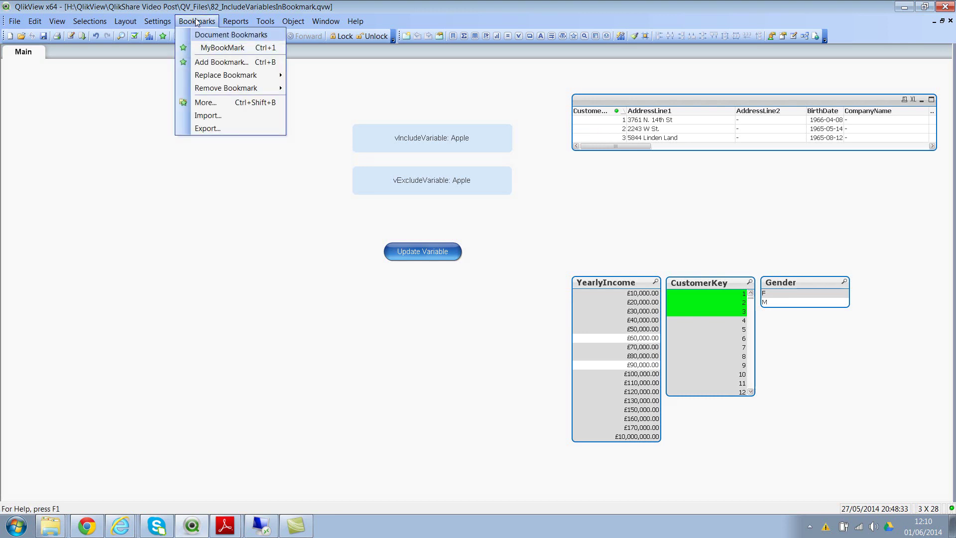
left_click(233, 62)
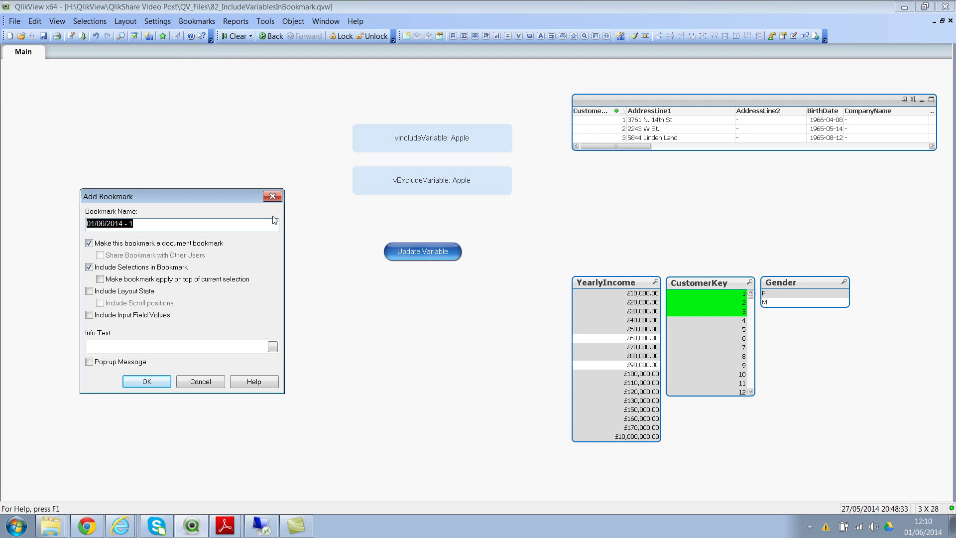
type("Variables")
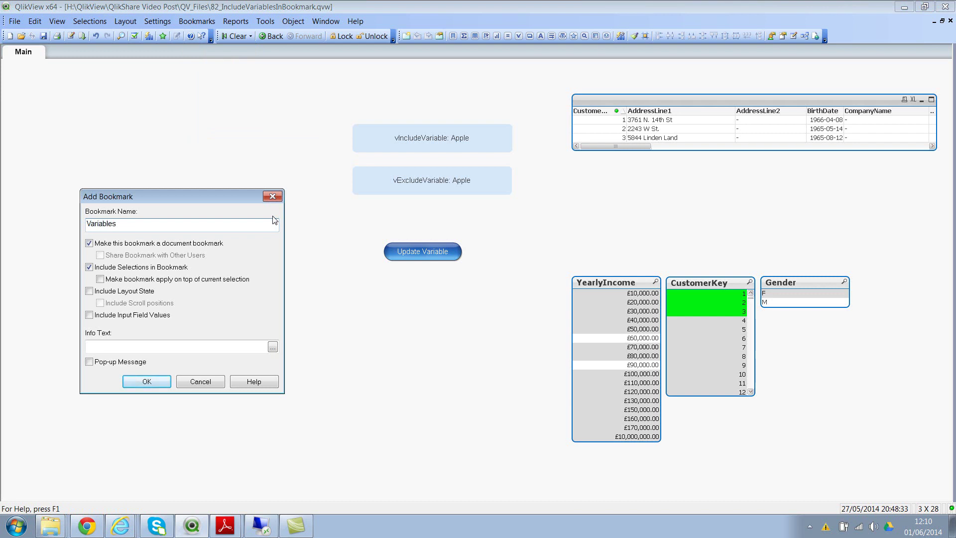
type("Not")
key("BackSpace")
key("BackSpace")
key("BackSpace")
type("Exlu")
key("BackSpace")
key("BackSpace")
type("cluded")
left_click(144, 382)
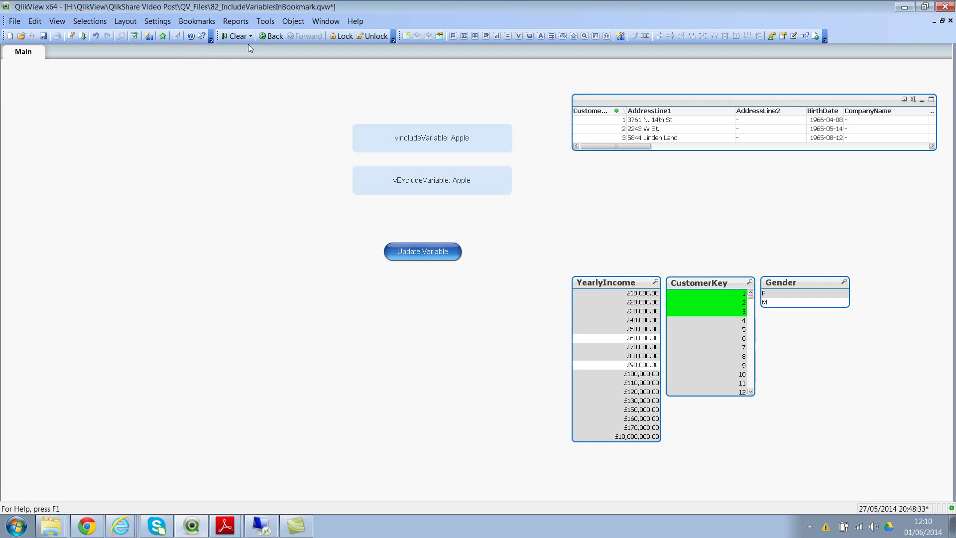
Clear selections, switch both variables to Orange, and apply the VariablesExcluded bookmark.
left_click(233, 36)
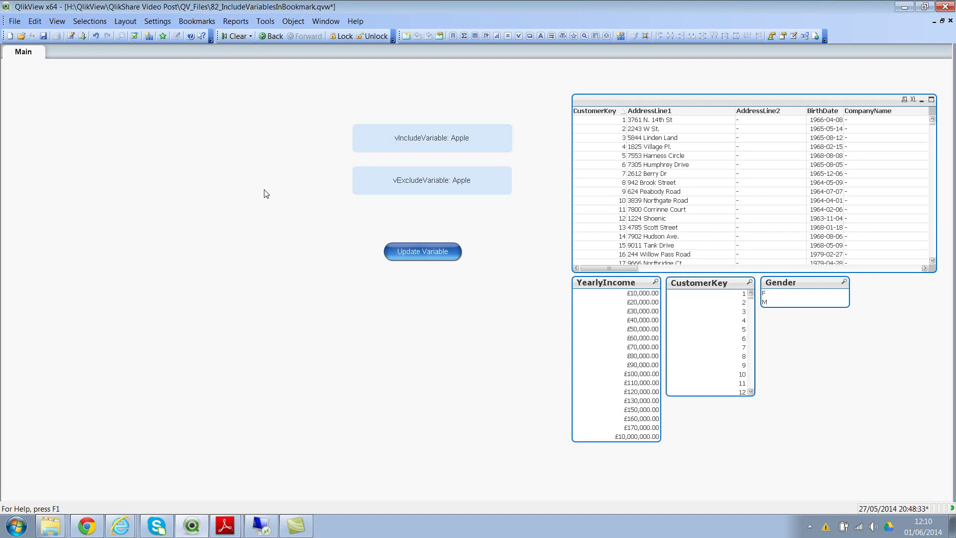
left_click(418, 254)
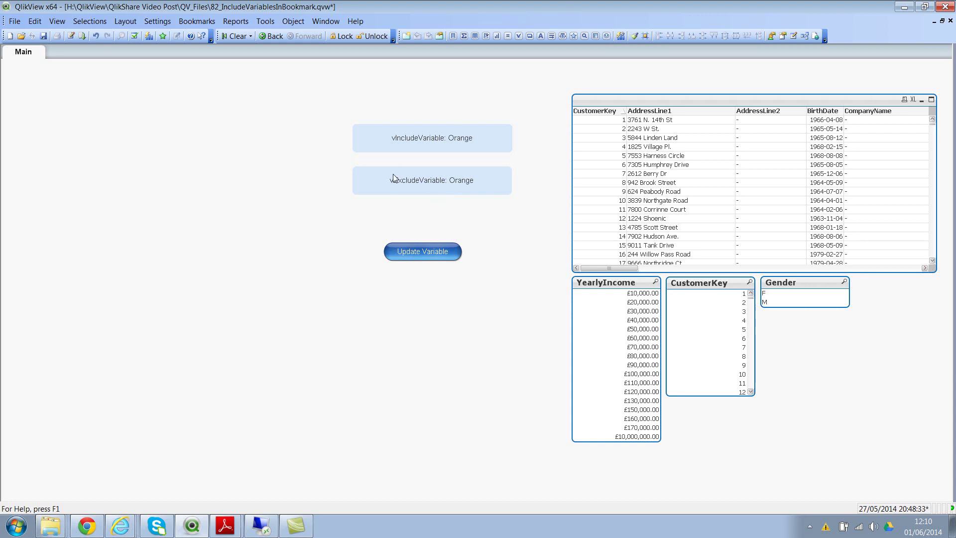
left_click(196, 22)
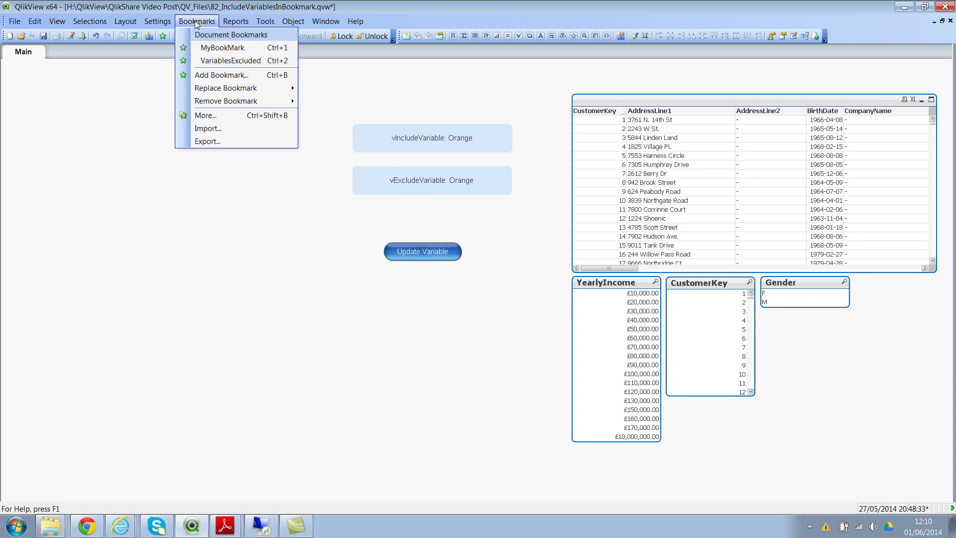
left_click(230, 60)
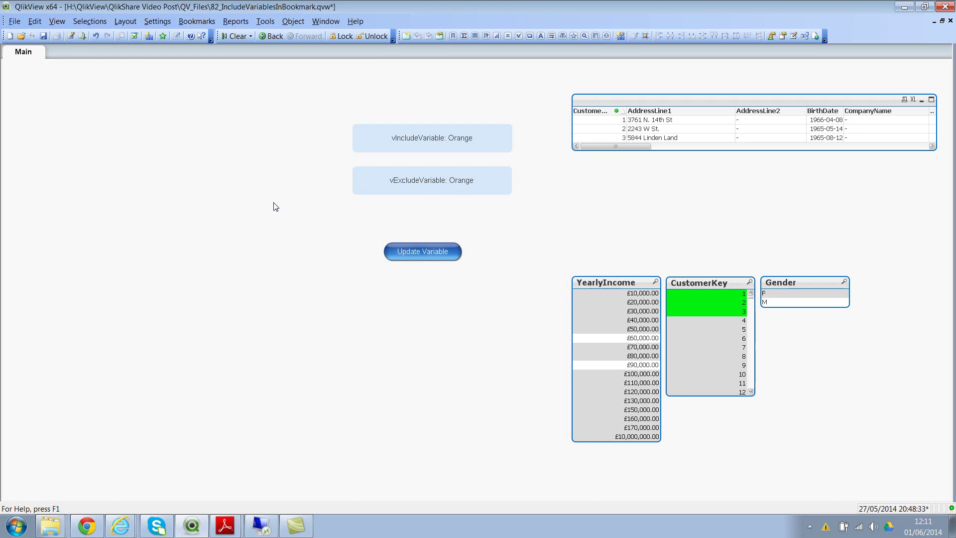
In Document Properties > Variables, verify only vIncludeVariable has Include in Bookmarks ticked, then confirm.
key("ctrl+alt+d")
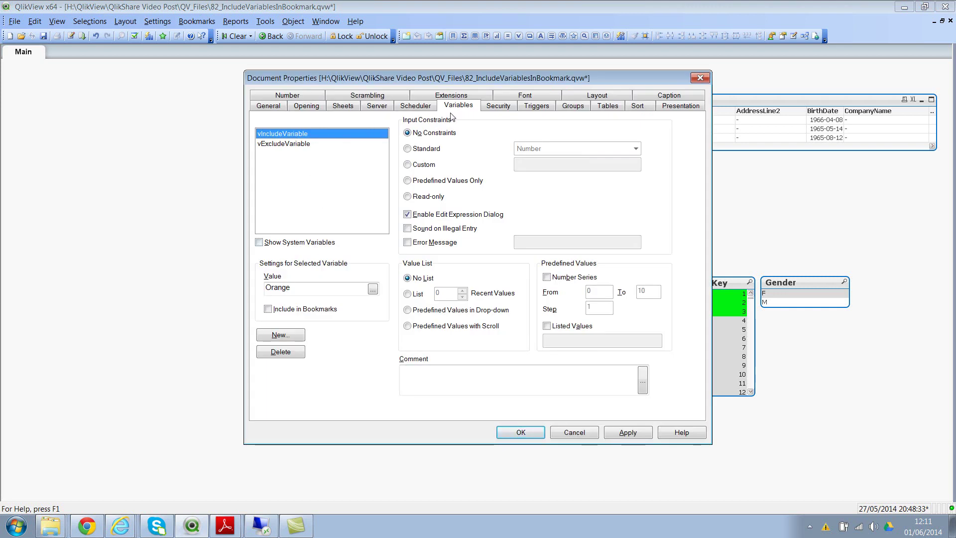
left_click(267, 106)
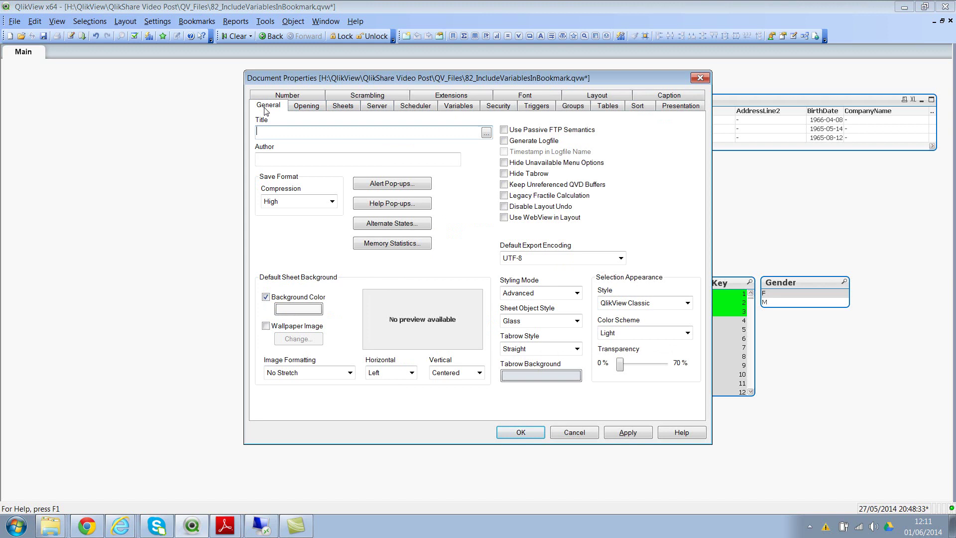
left_click(459, 107)
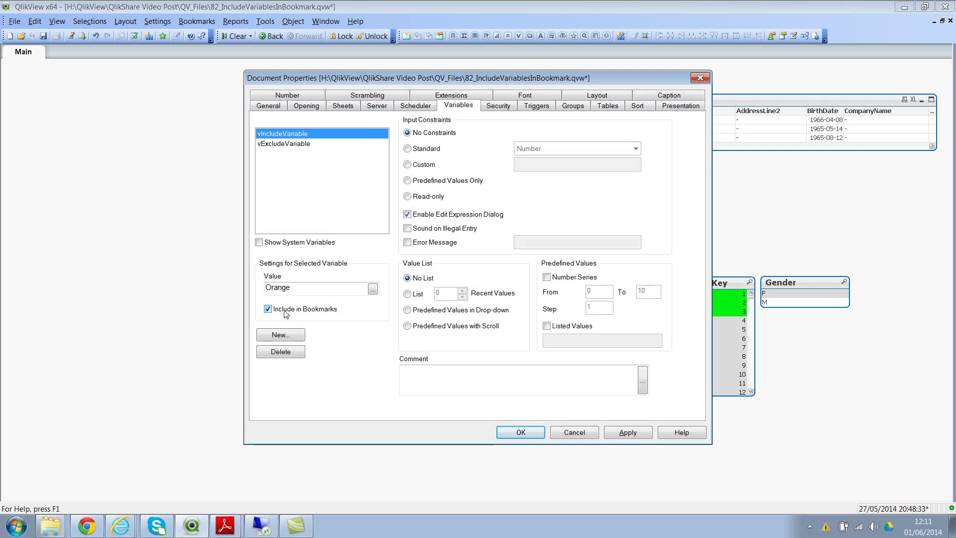
left_click(296, 144)
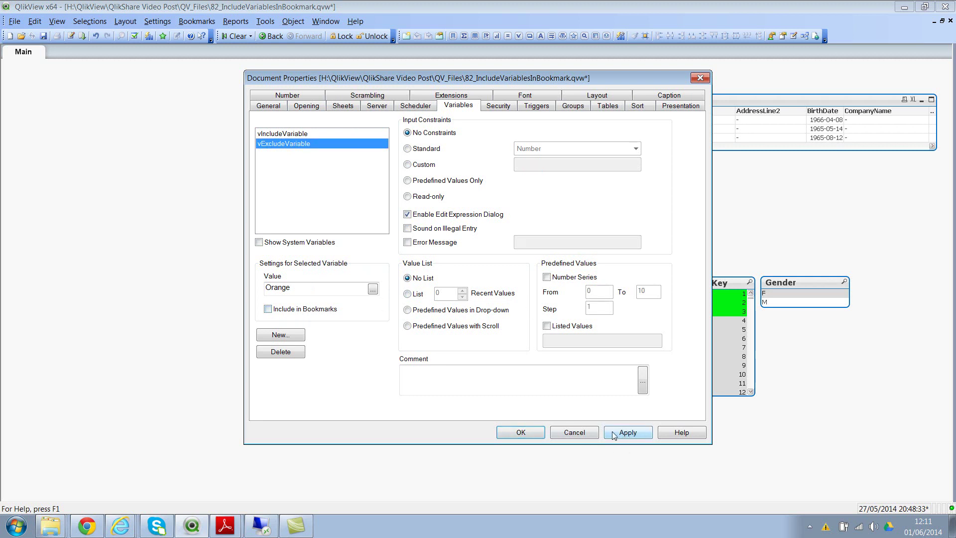
left_click(512, 433)
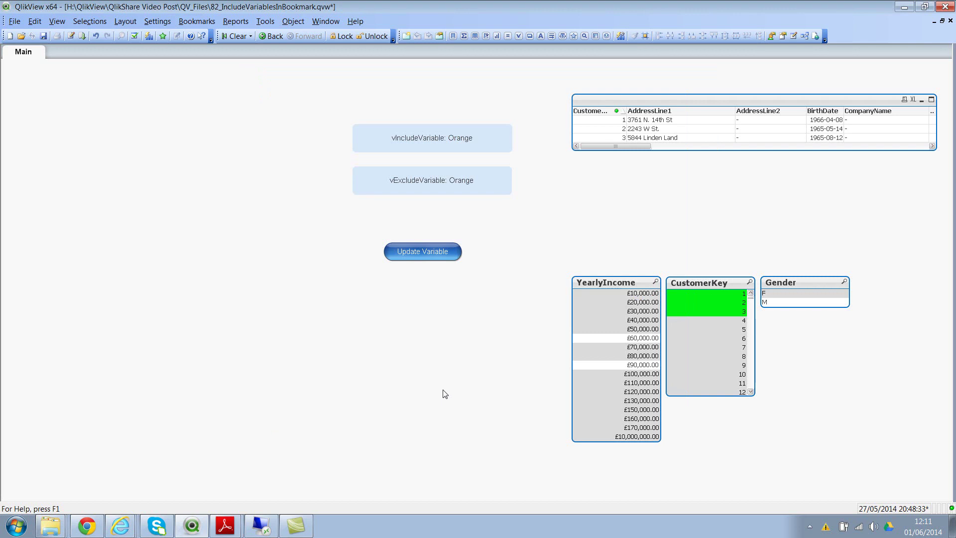
Clear selections, set both variables to Apple, and select Gender F.
left_click(236, 36)
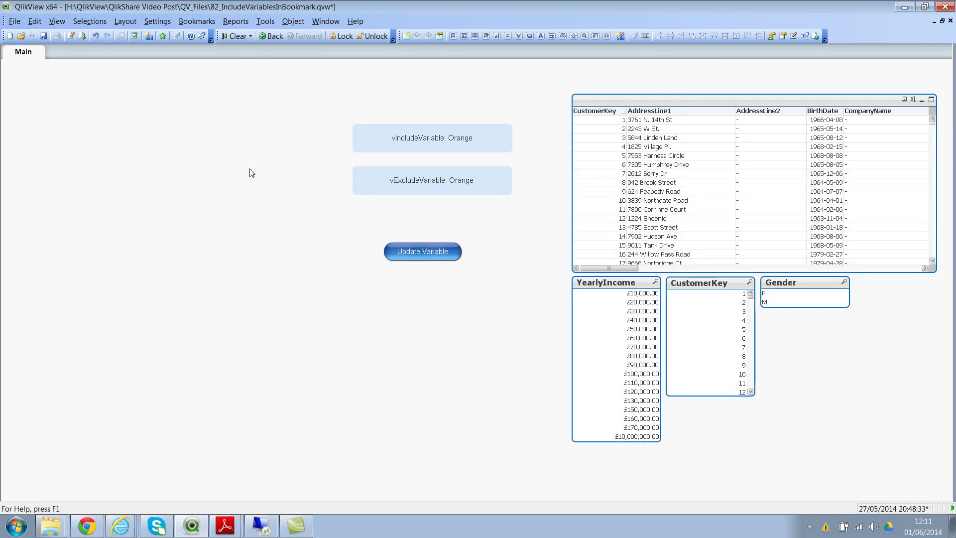
left_click(416, 256)
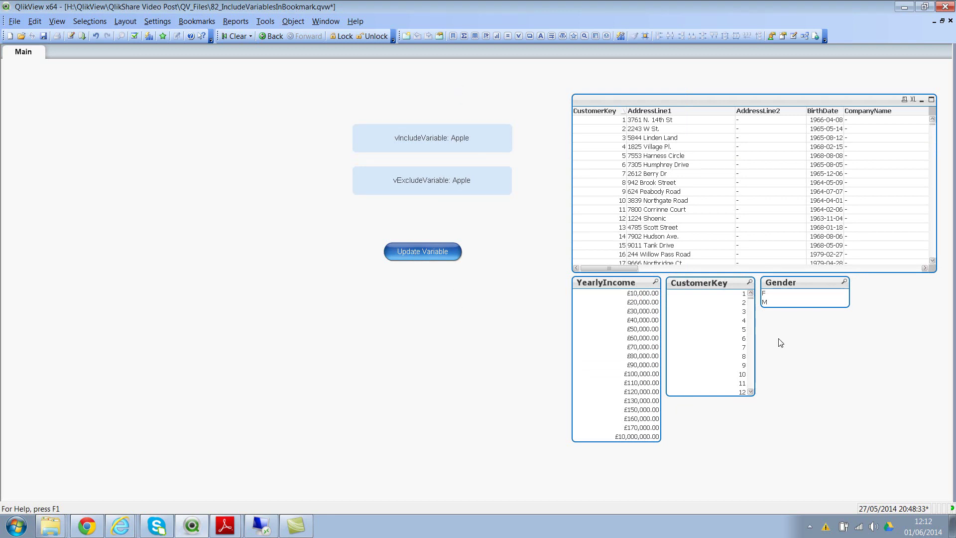
left_click(769, 297)
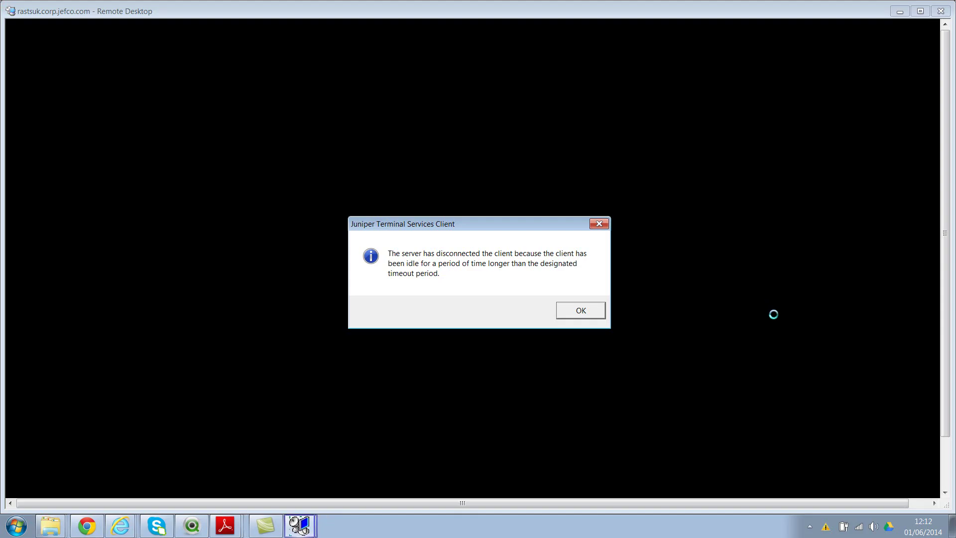
left_click(583, 313)
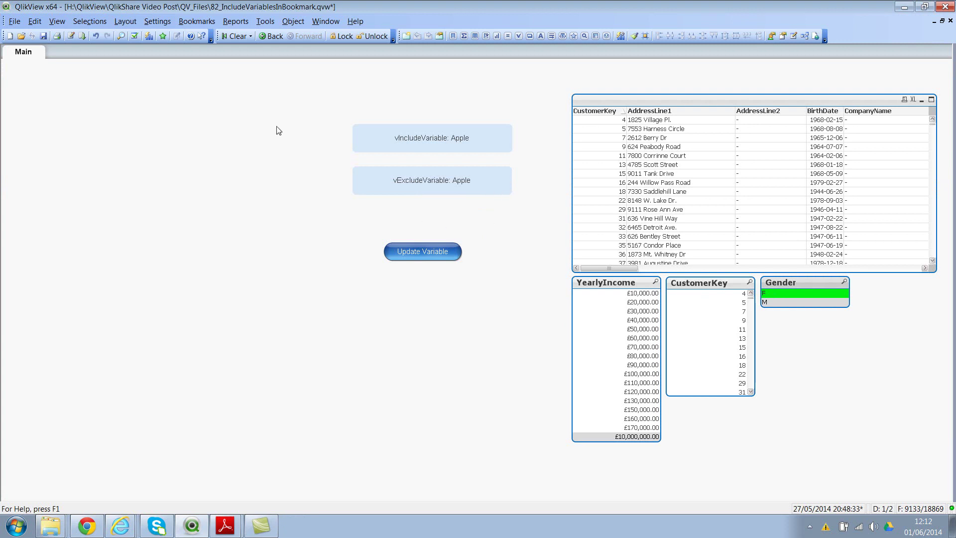
Add a document bookmark named 'IncludeVariables' capturing Gender F with both variables at Apple.
left_click(193, 23)
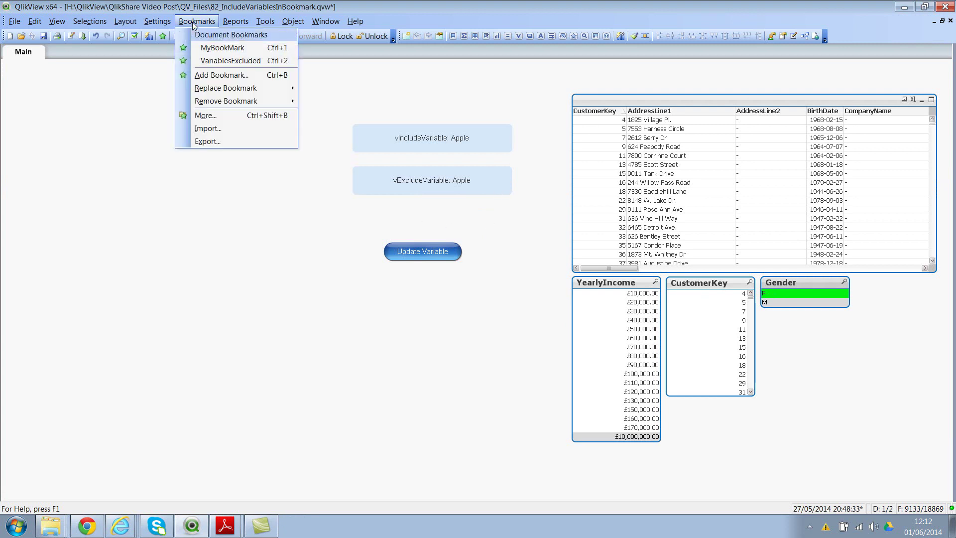
left_click(225, 74)
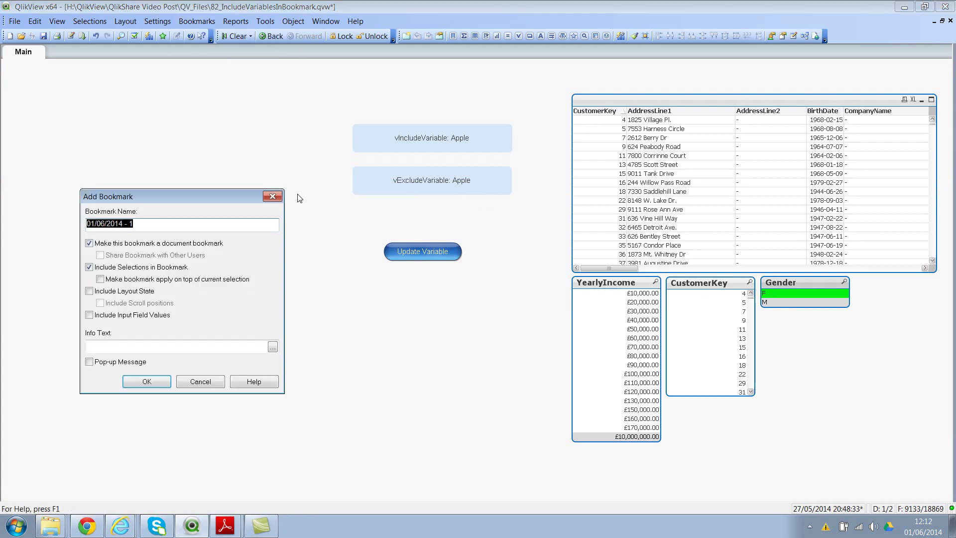
type("IncludeVariables")
left_click(142, 383)
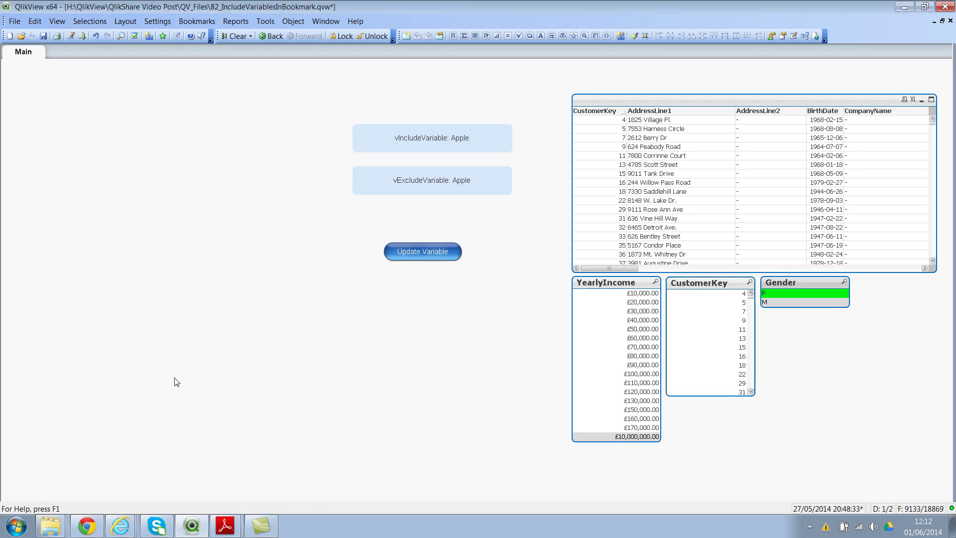
Switch the variables to Orange, clear selections, and apply the IncludeVariables bookmark.
left_click(421, 253)
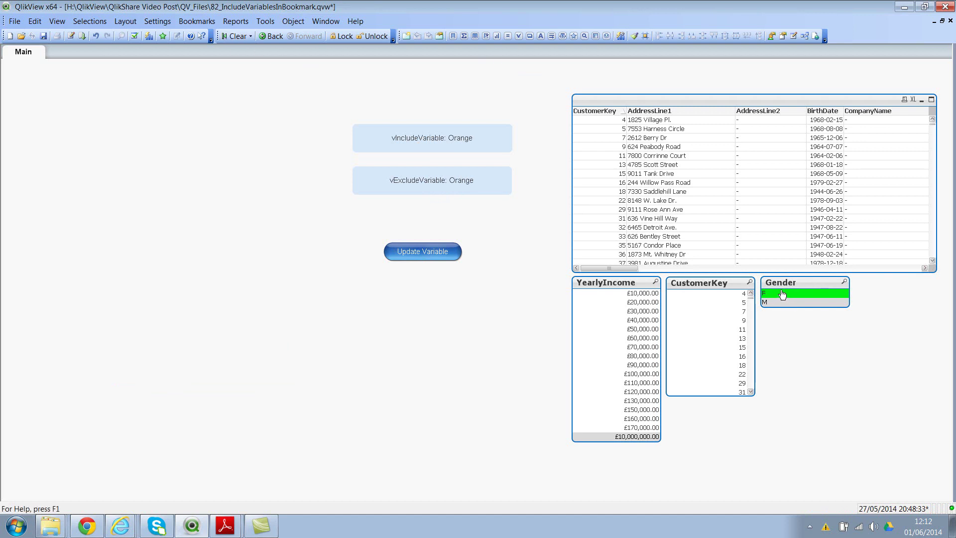
left_click(230, 36)
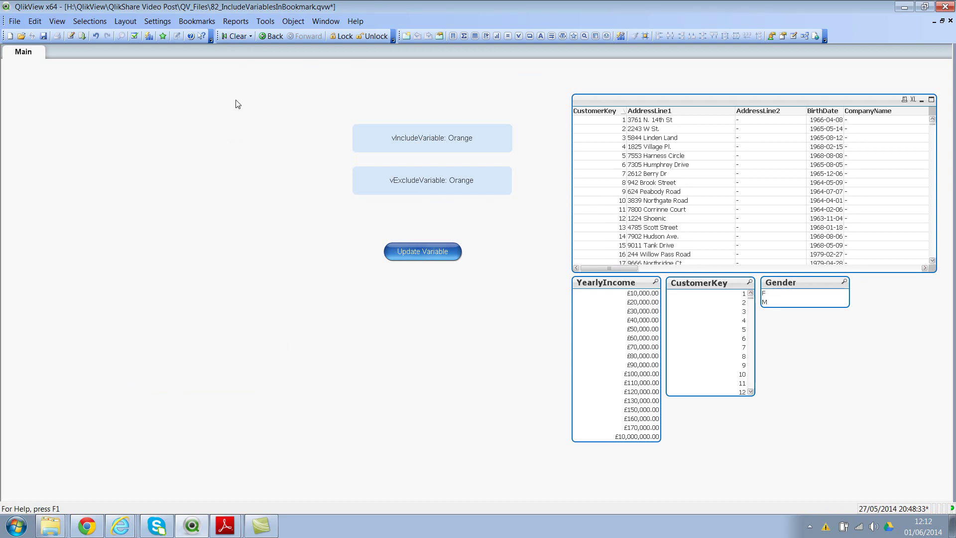
left_click(199, 22)
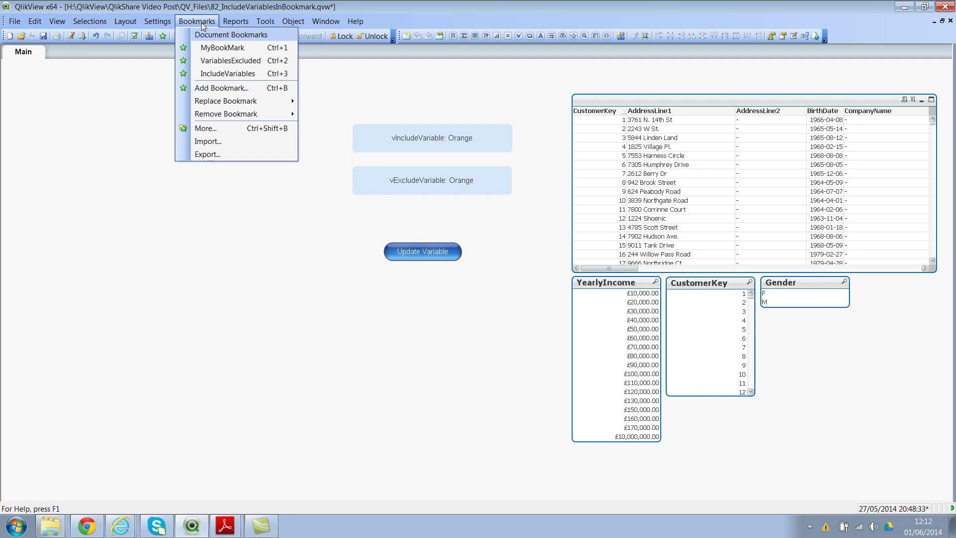
left_click(227, 75)
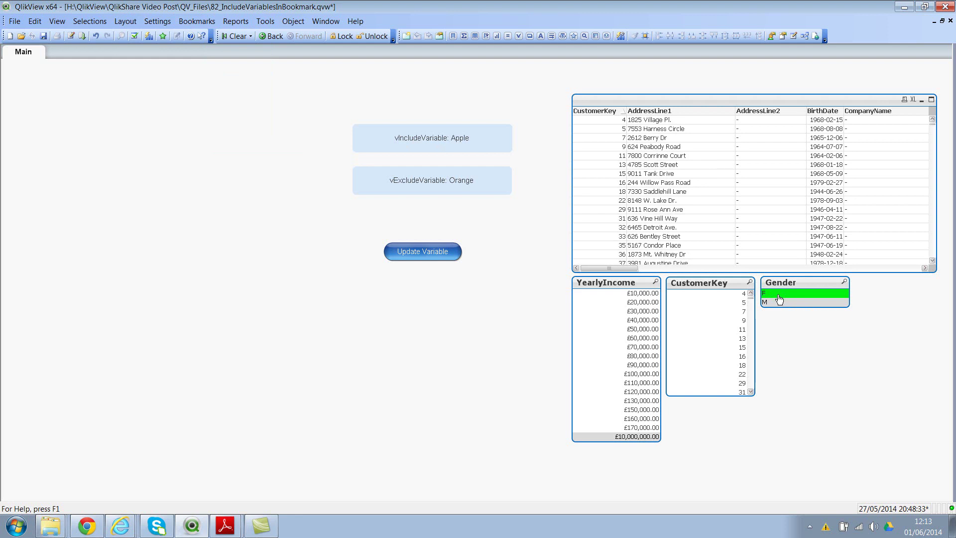
Repeat the variable swap and IncludeVariables restore, then clear the Gender F selection.
left_click(435, 254)
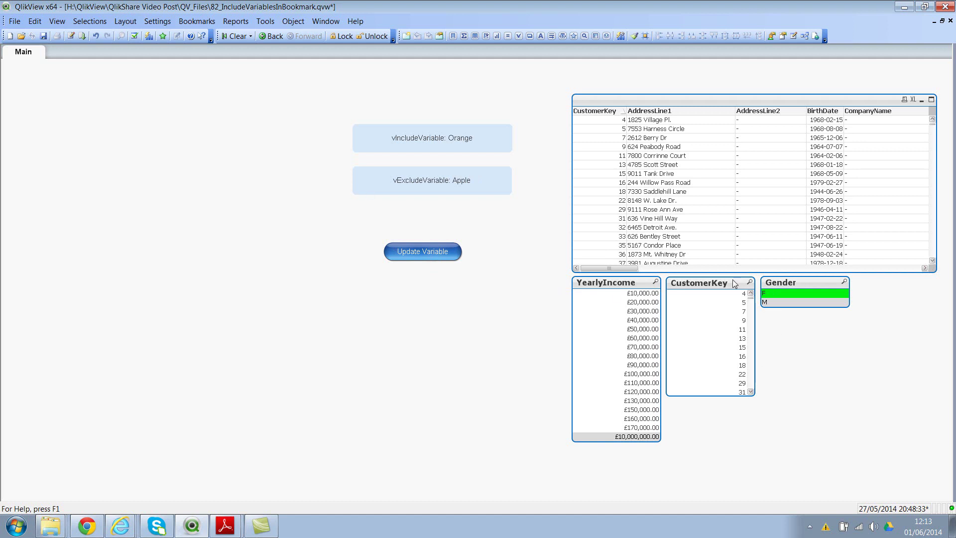
left_click(232, 36)
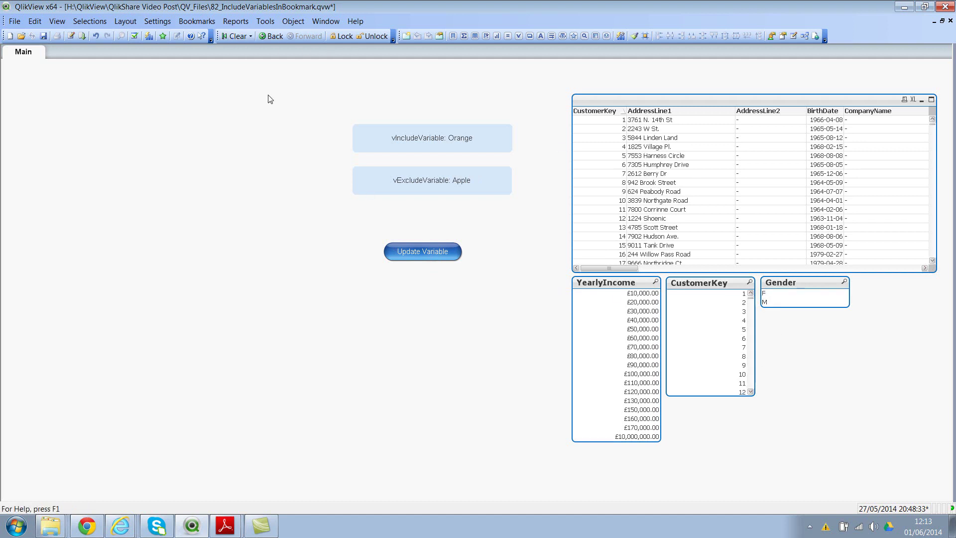
left_click(196, 24)
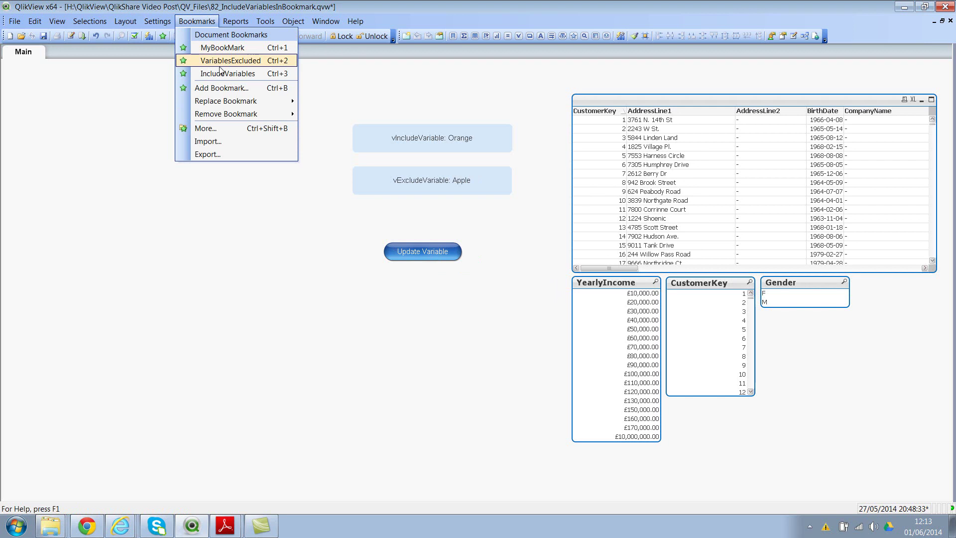
left_click(221, 75)
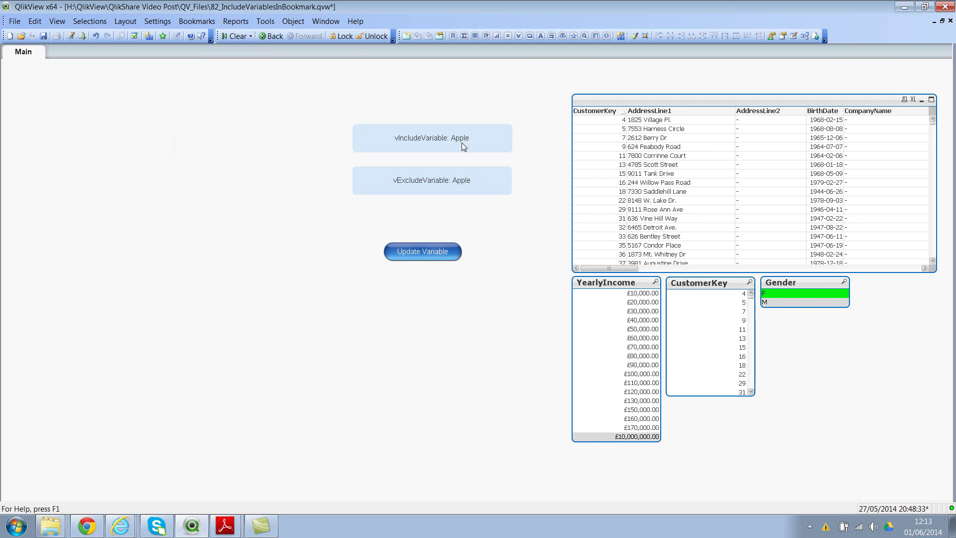
left_click(776, 294)
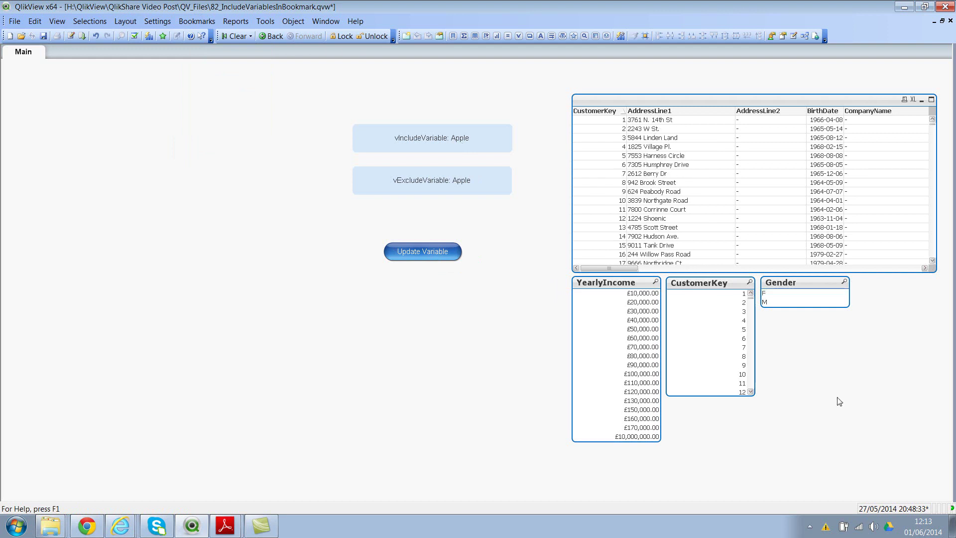